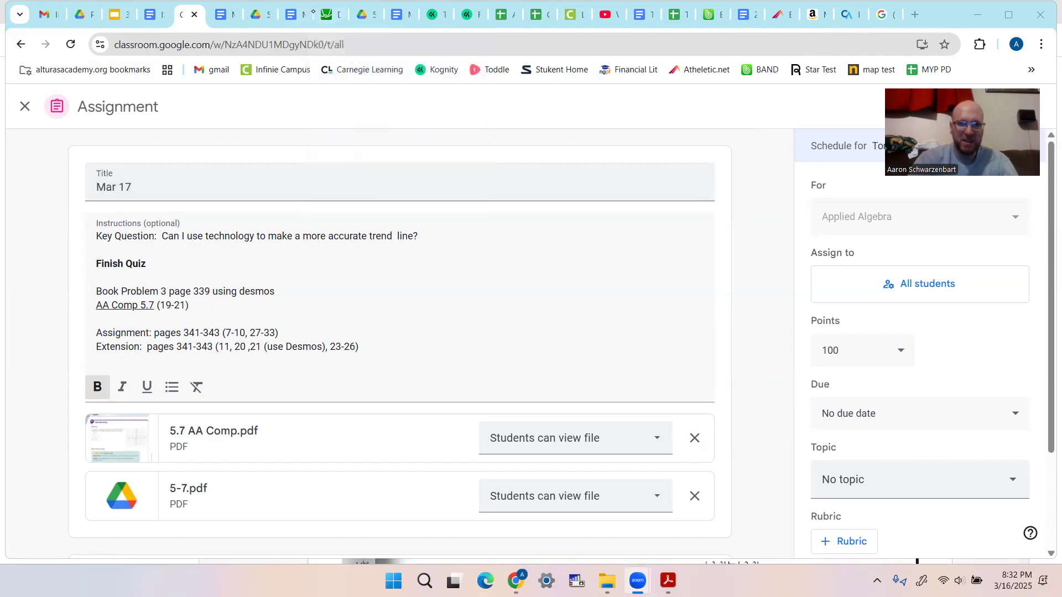
# - Open 5-7.pdf and circle the Average Tuition and Fees table beside the line of best fit problem
pyautogui.click(258, 16)
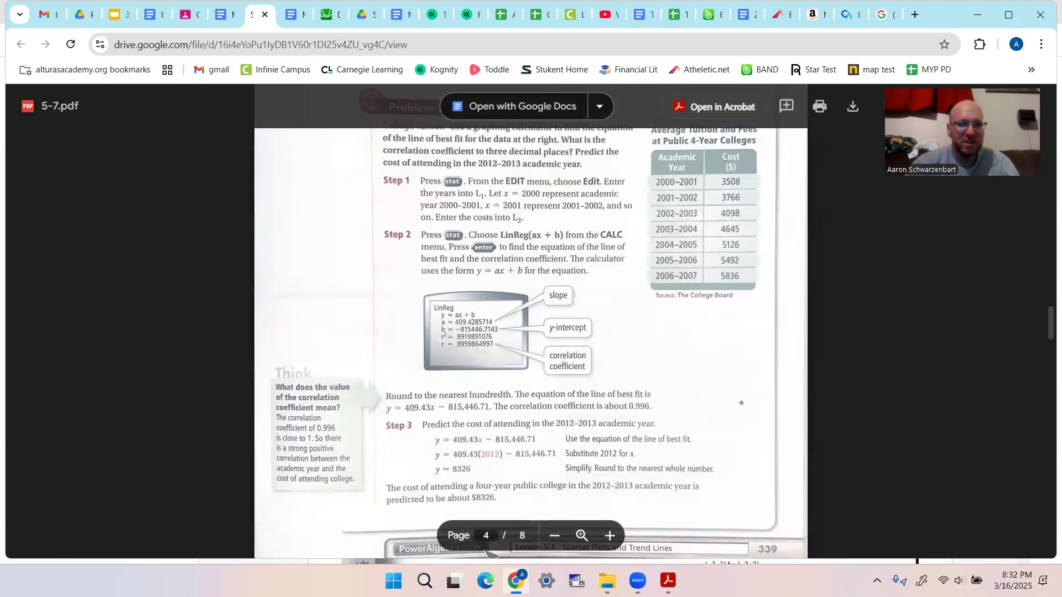
pyautogui.moveTo(760, 146)
pyautogui.mouseDown()
pyautogui.moveTo(701, 143)
pyautogui.moveTo(623, 235)
pyautogui.moveTo(653, 310)
pyautogui.moveTo(756, 313)
pyautogui.moveTo(780, 213)
pyautogui.moveTo(777, 147)
pyautogui.moveTo(758, 145)
pyautogui.mouseUp()
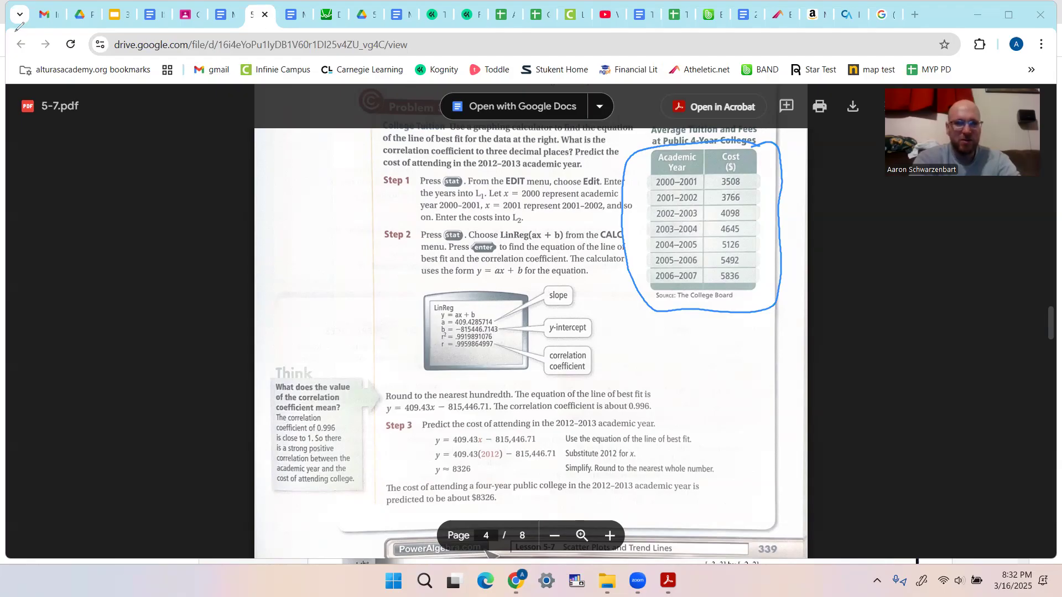
# - Switch to the Desmos graphing calculator and clear the drawn annotation from the screen
pyautogui.click(330, 15)
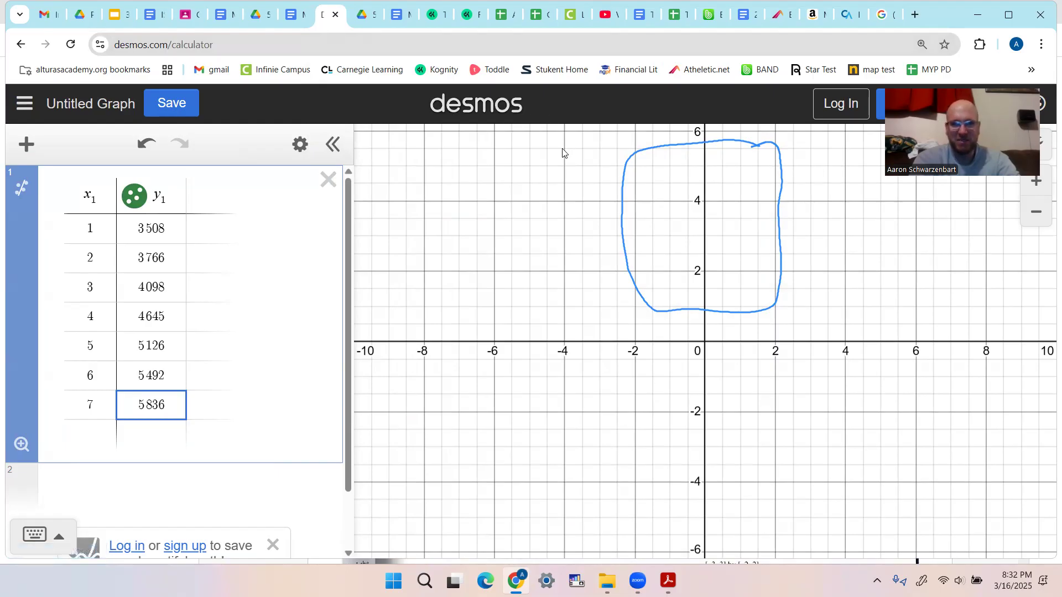
pyautogui.click(360, 83)
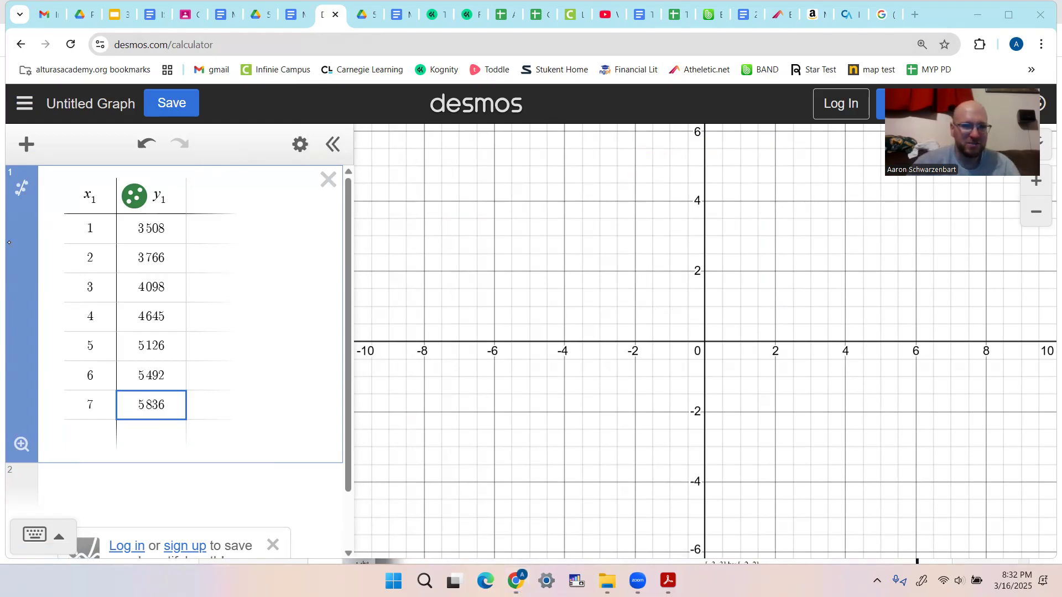
# - Circle the control for adding items, add a second blank table below the data, and delete that table
pyautogui.moveTo(43, 128)
pyautogui.mouseDown()
pyautogui.moveTo(9, 158)
pyautogui.moveTo(50, 145)
pyautogui.moveTo(39, 125)
pyautogui.mouseUp()
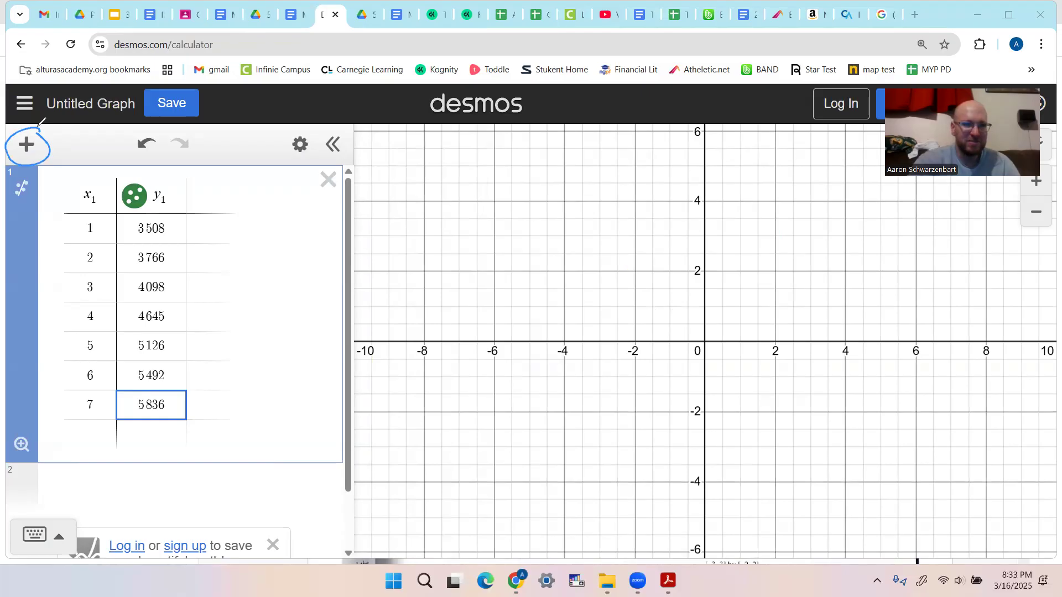
pyautogui.click(26, 145)
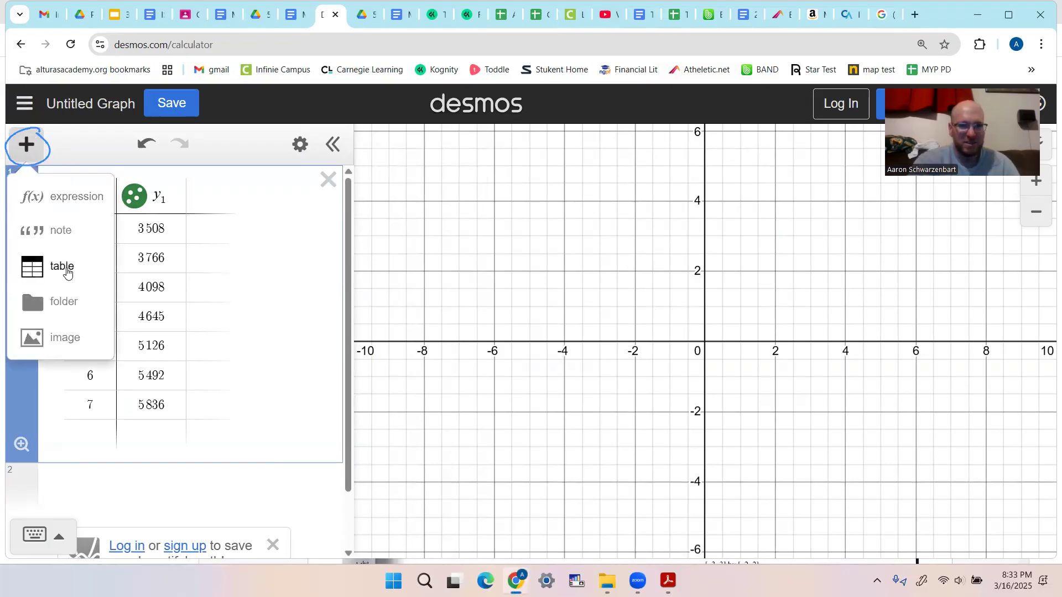
pyautogui.click(65, 268)
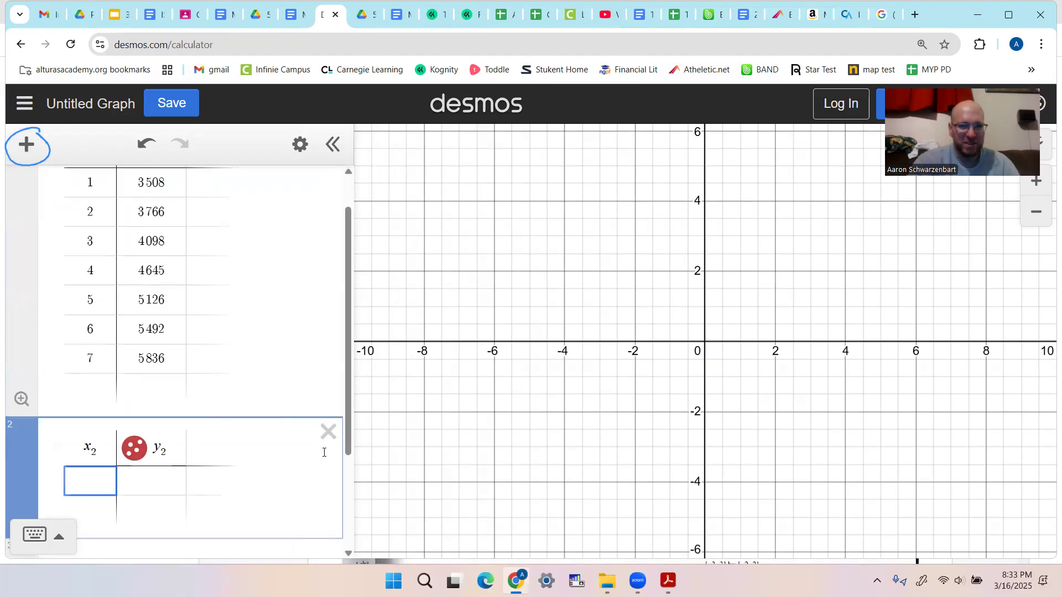
pyautogui.click(328, 430)
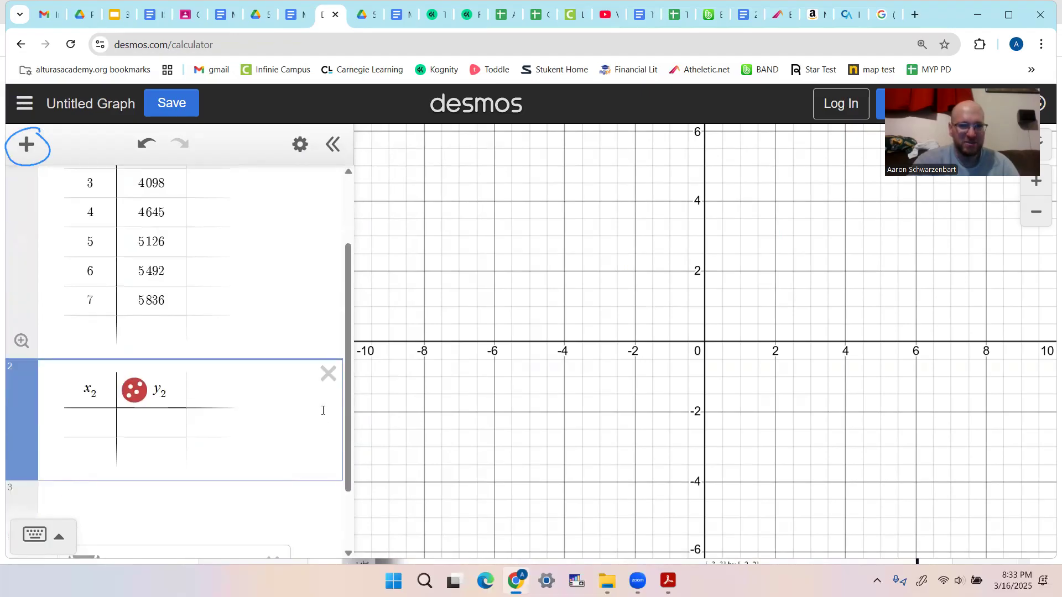
pyautogui.click(329, 376)
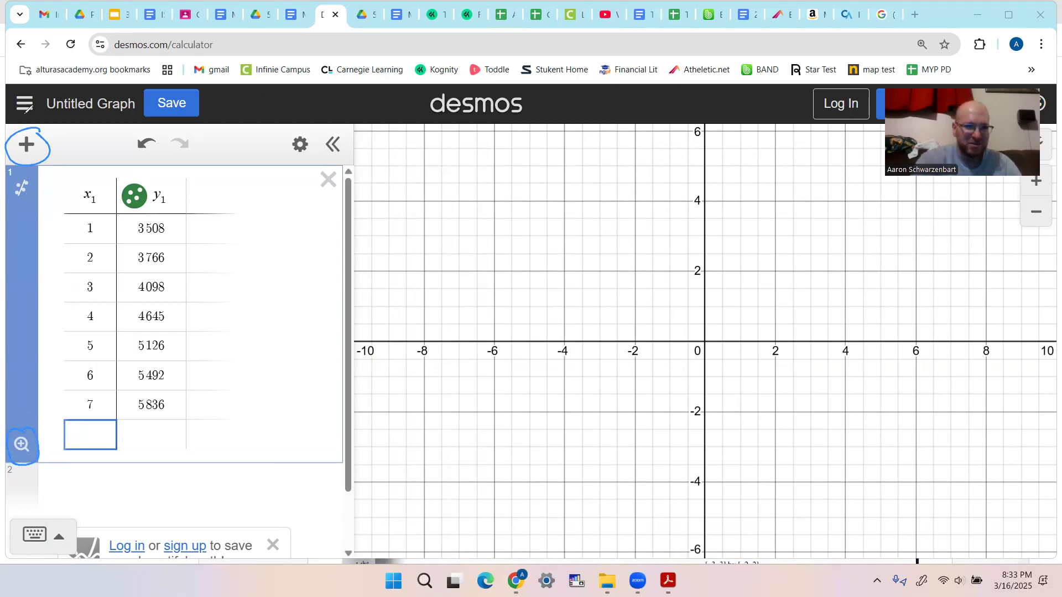
# - Zoom the graph to fit the table's data points and select the empty expression row below the table
pyautogui.click(20, 444)
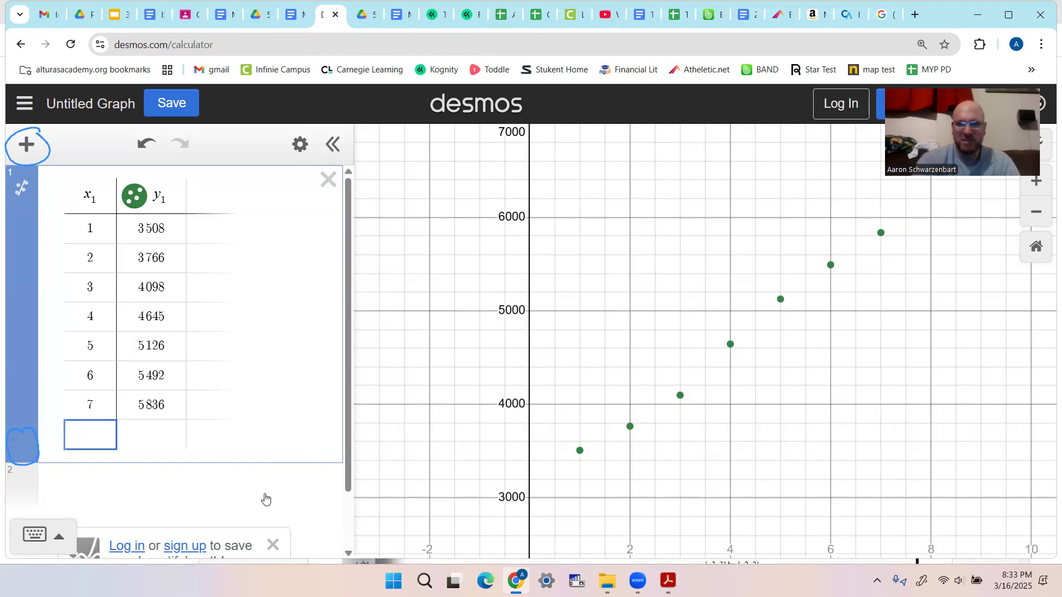
pyautogui.click(105, 488)
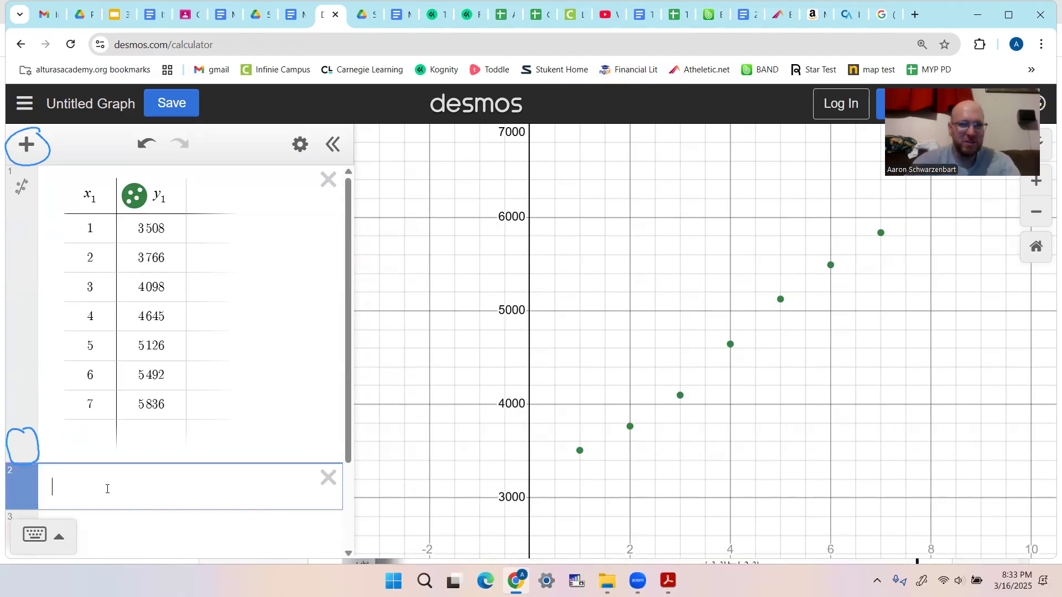
# - Annotate the table by circling the x₁ and y₁ headers and handwriting y=mx+b beside them
pyautogui.click(117, 29)
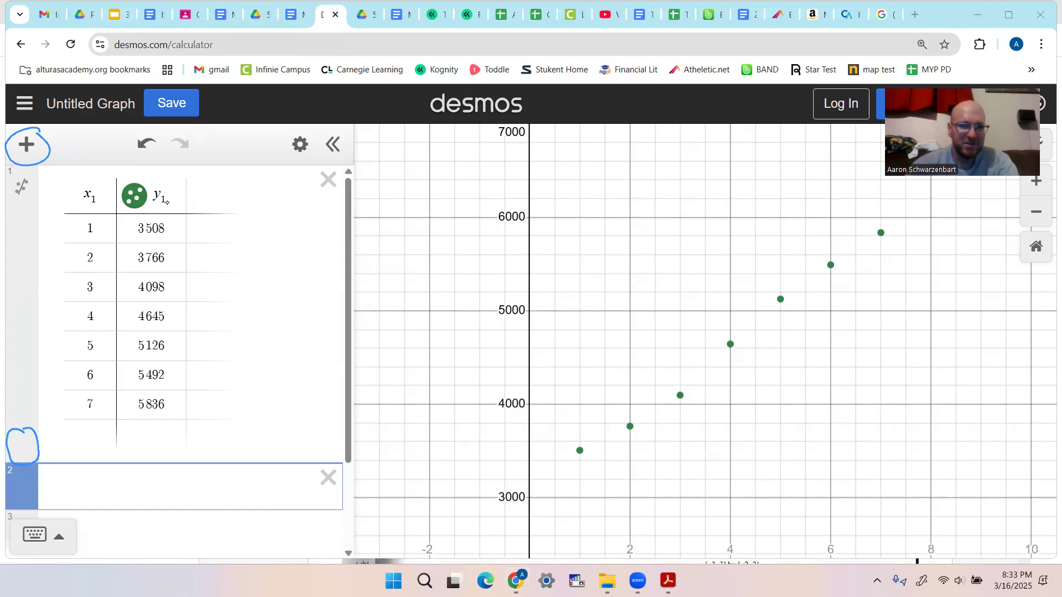
pyautogui.click(182, 204)
pyautogui.moveTo(155, 208)
pyautogui.mouseDown()
pyautogui.moveTo(172, 182)
pyautogui.moveTo(160, 210)
pyautogui.mouseUp()
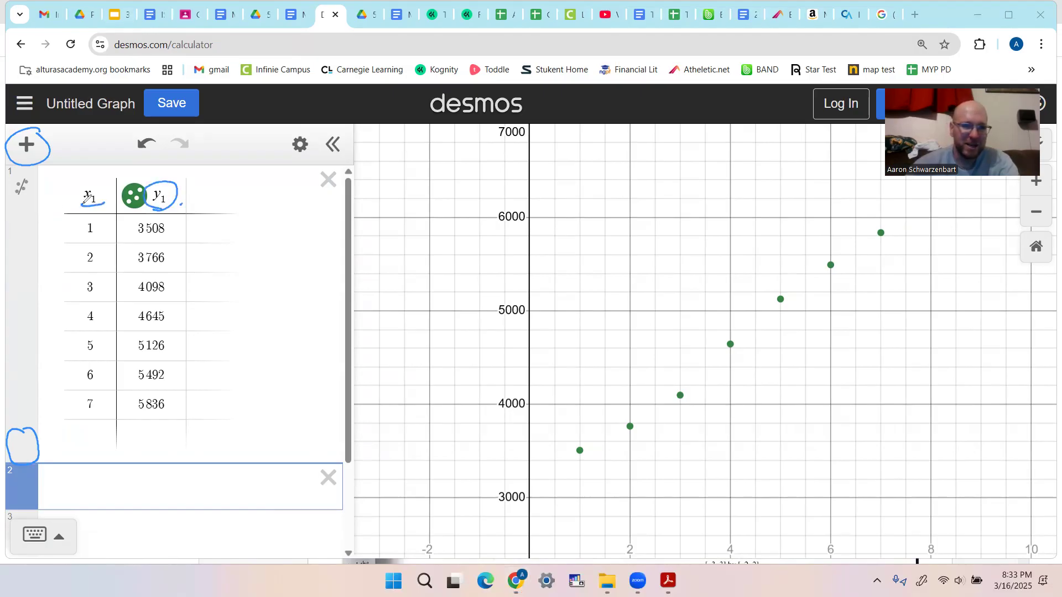
pyautogui.moveTo(84, 198); pyautogui.dragTo(89, 206)
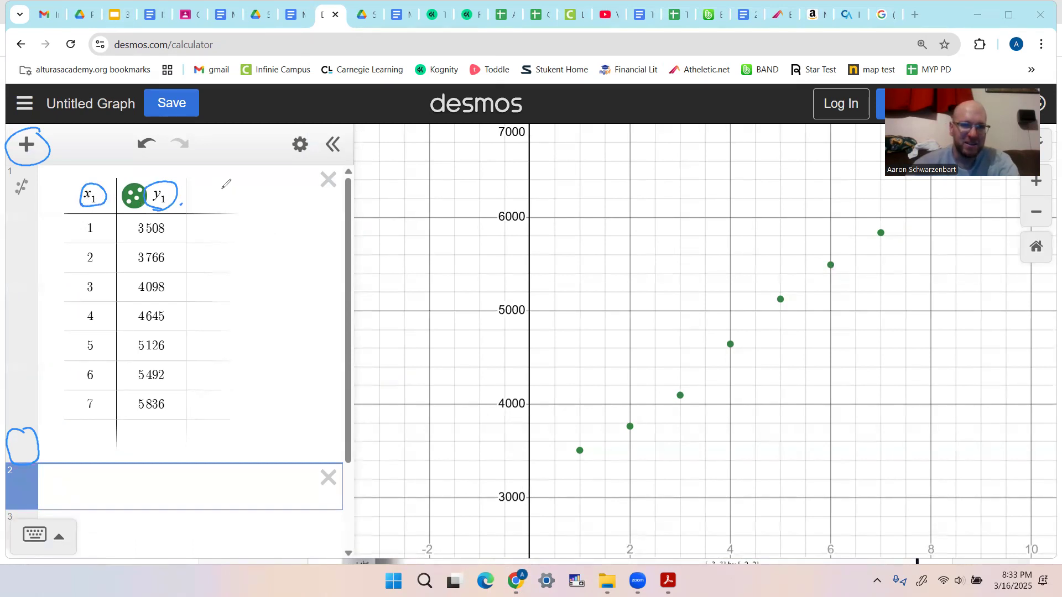
pyautogui.moveTo(217, 187); pyautogui.dragTo(227, 202)
pyautogui.moveTo(245, 178); pyautogui.dragTo(221, 219)
pyautogui.moveTo(240, 201)
pyautogui.mouseDown()
pyautogui.moveTo(292, 212)
pyautogui.moveTo(323, 193)
pyautogui.moveTo(312, 217)
pyautogui.mouseUp()
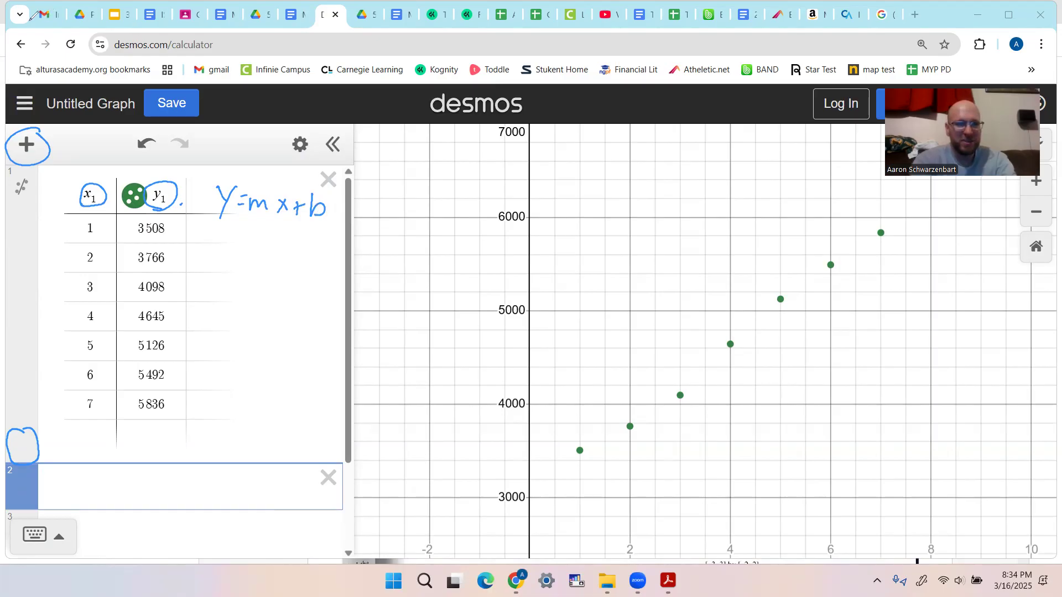
# - Enter the linear regression y₁ ~ mx₁ + b in the empty expression row below the table
pyautogui.click(65, 490)
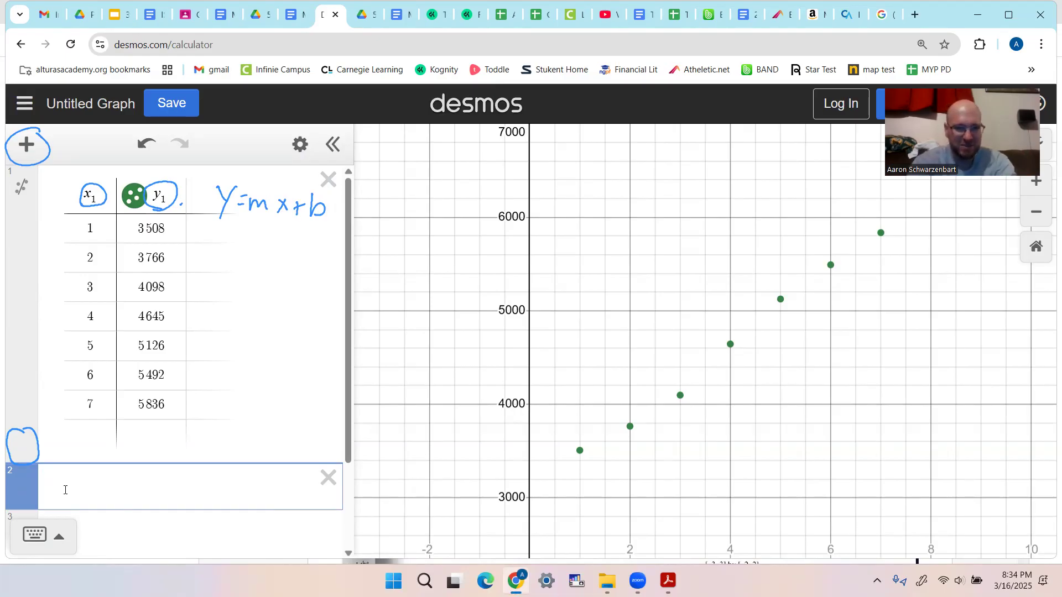
pyautogui.write('y_')
pyautogui.write('1')
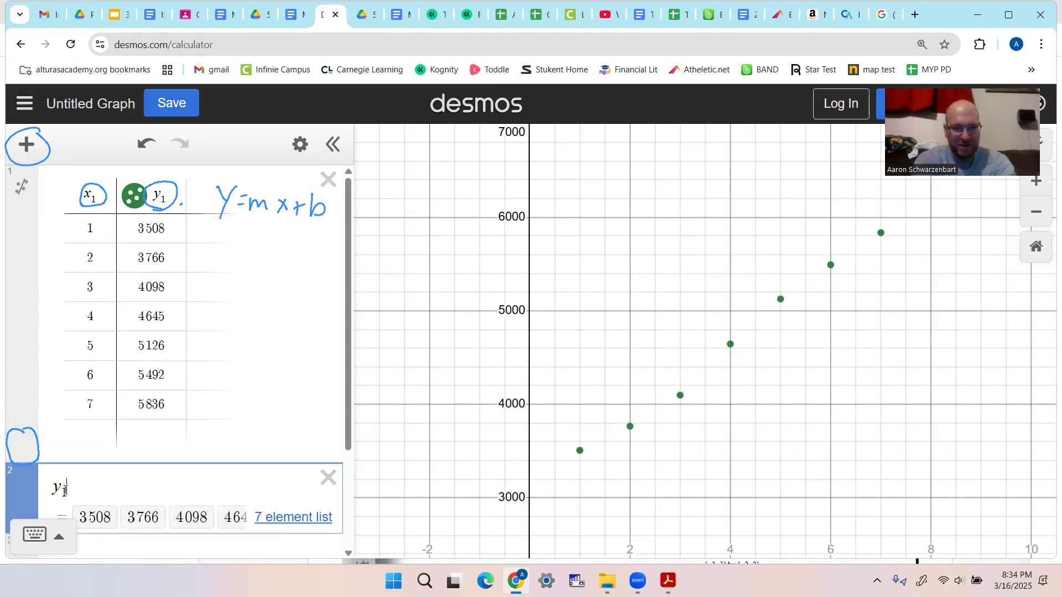
pyautogui.write('~')
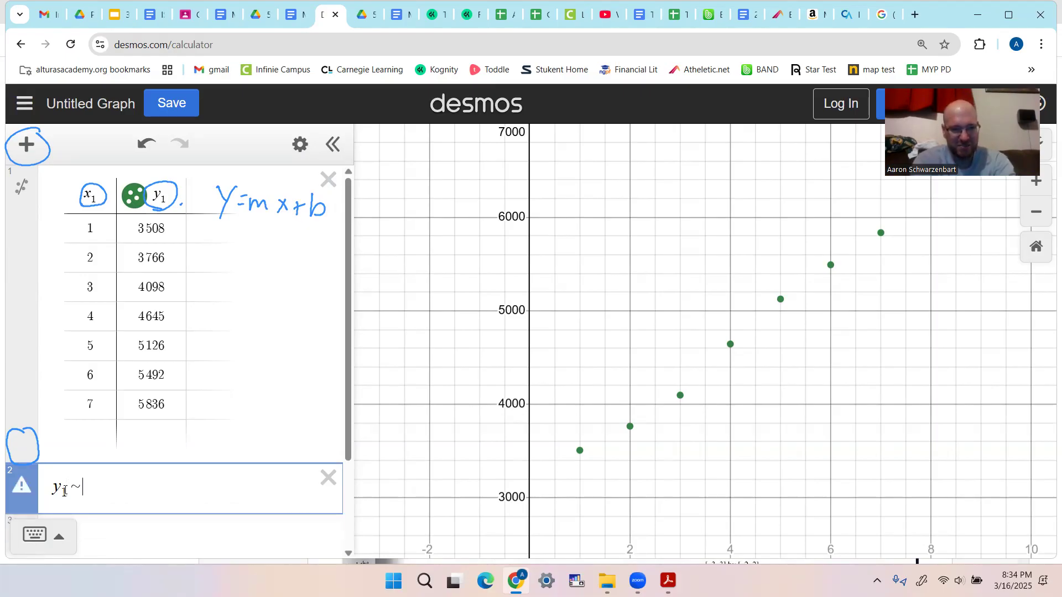
pyautogui.write('mx1')
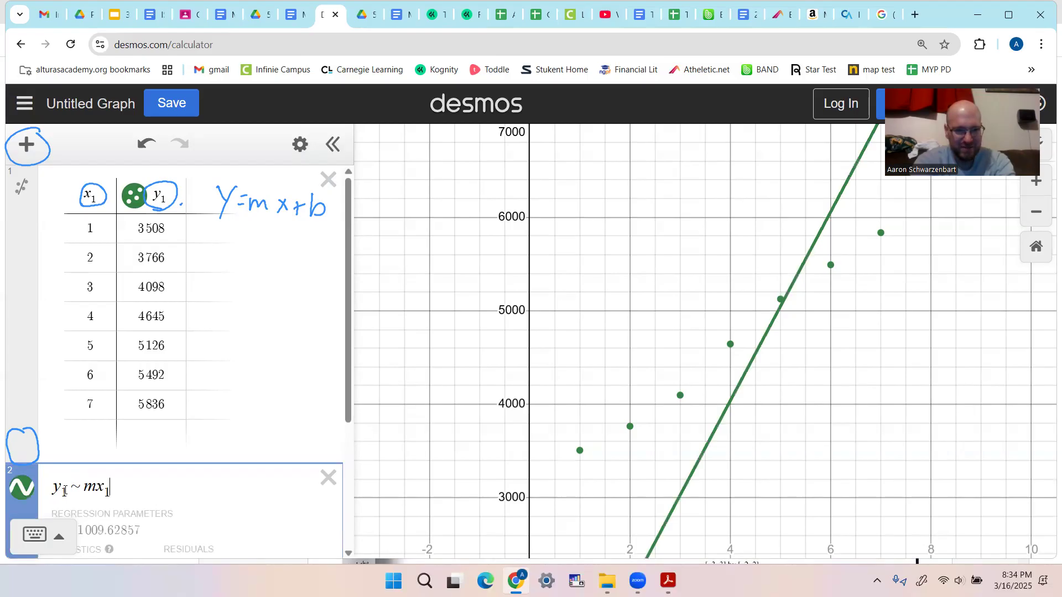
pyautogui.write('+')
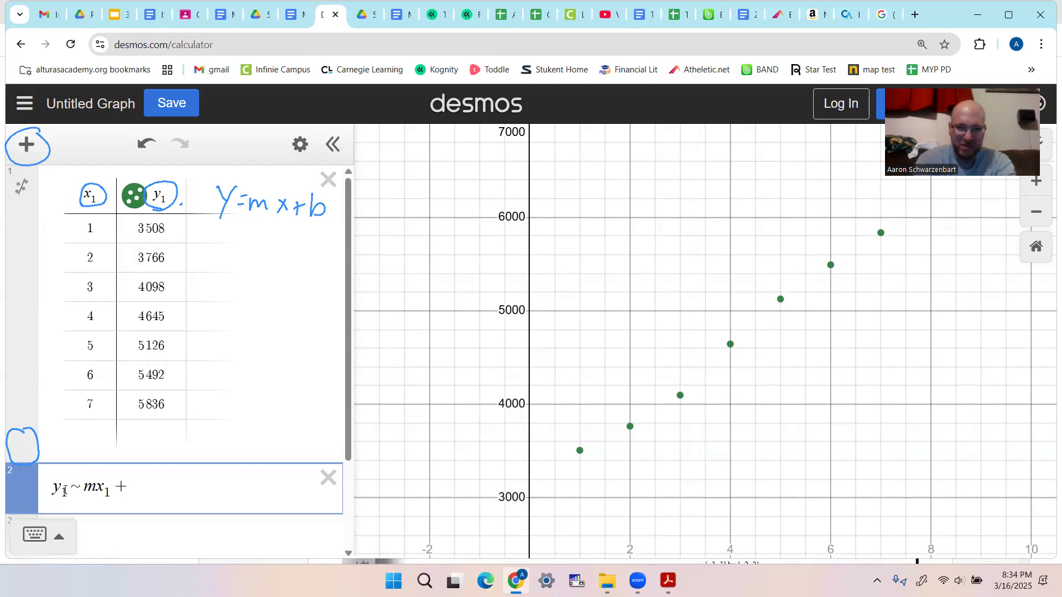
pyautogui.write('b')
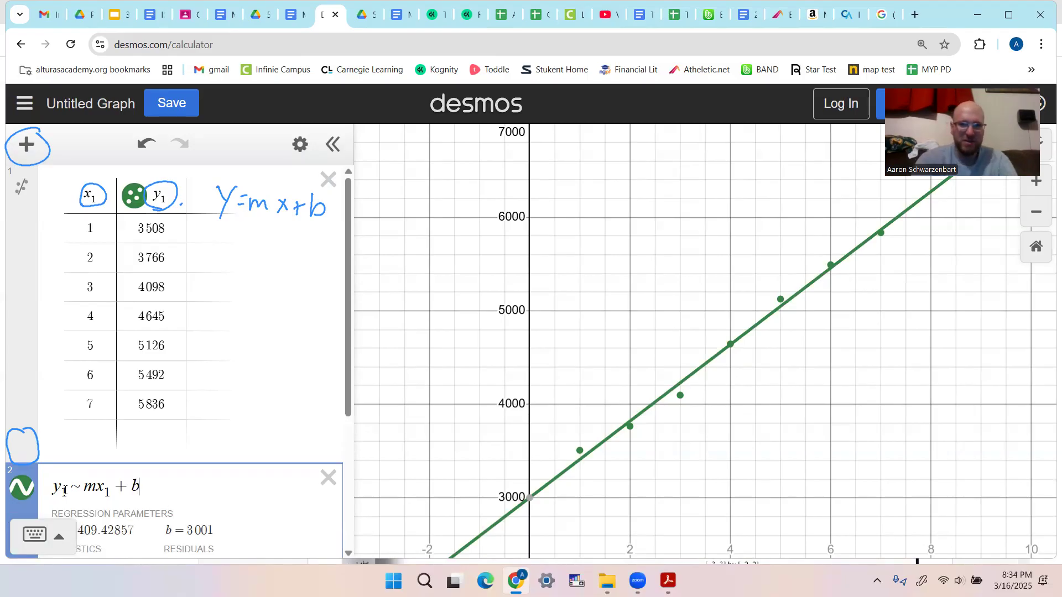
pyautogui.press('Return')
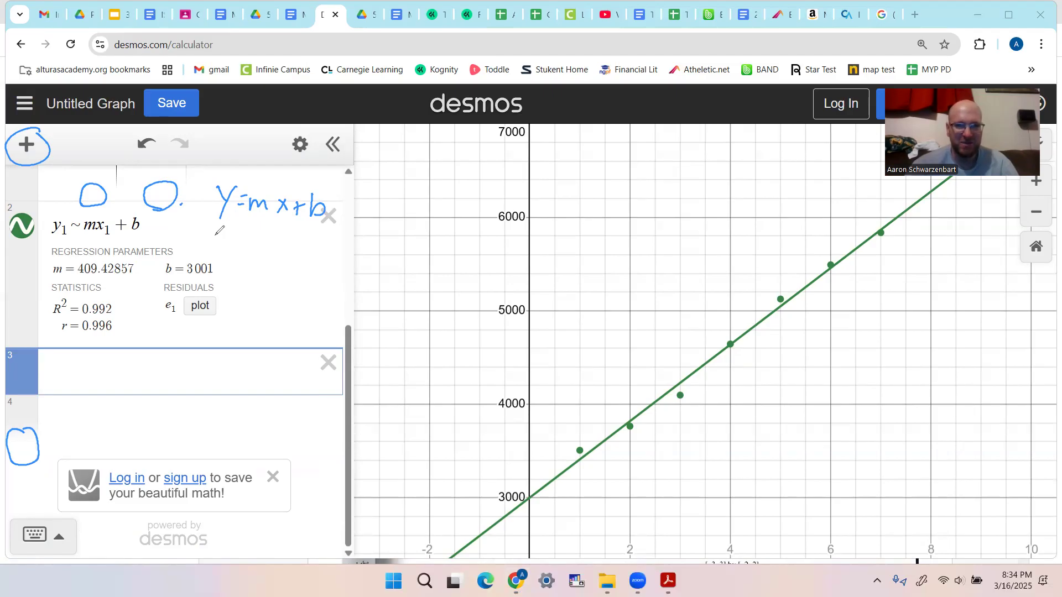
# - Underline the m and b regression values, handwrite y = 409.42x + 3001 beneath y=mx+b, and box the equation
pyautogui.moveTo(217, 233)
pyautogui.mouseDown()
pyautogui.moveTo(230, 244)
pyautogui.moveTo(224, 261)
pyautogui.moveTo(255, 243)
pyautogui.mouseUp()
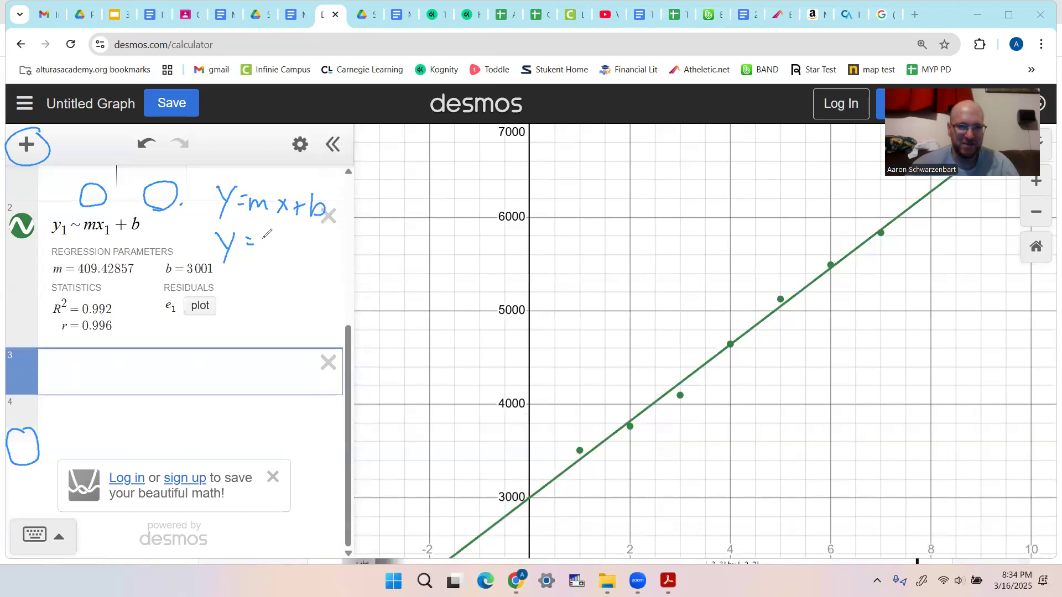
pyautogui.moveTo(72, 280); pyautogui.dragTo(118, 281)
pyautogui.moveTo(181, 274); pyautogui.dragTo(221, 273)
pyautogui.moveTo(272, 223)
pyautogui.mouseDown()
pyautogui.moveTo(272, 246)
pyautogui.moveTo(277, 234)
pyautogui.moveTo(283, 249)
pyautogui.moveTo(303, 239)
pyautogui.moveTo(308, 251)
pyautogui.moveTo(333, 239)
pyautogui.moveTo(331, 249)
pyautogui.moveTo(383, 249)
pyautogui.moveTo(391, 239)
pyautogui.moveTo(400, 250)
pyautogui.moveTo(449, 225)
pyautogui.moveTo(466, 247)
pyautogui.mouseUp()
pyautogui.click(317, 248)
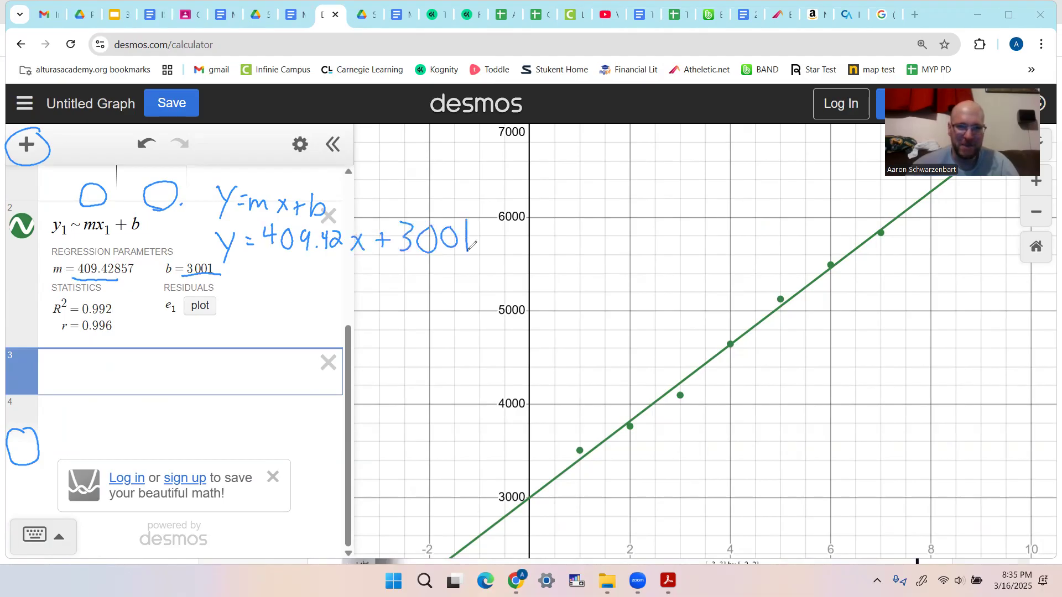
pyautogui.moveTo(204, 226)
pyautogui.mouseDown()
pyautogui.moveTo(488, 204)
pyautogui.moveTo(492, 236)
pyautogui.moveTo(465, 264)
pyautogui.moveTo(215, 271)
pyautogui.mouseUp()
pyautogui.moveTo(205, 223); pyautogui.dragTo(221, 212)
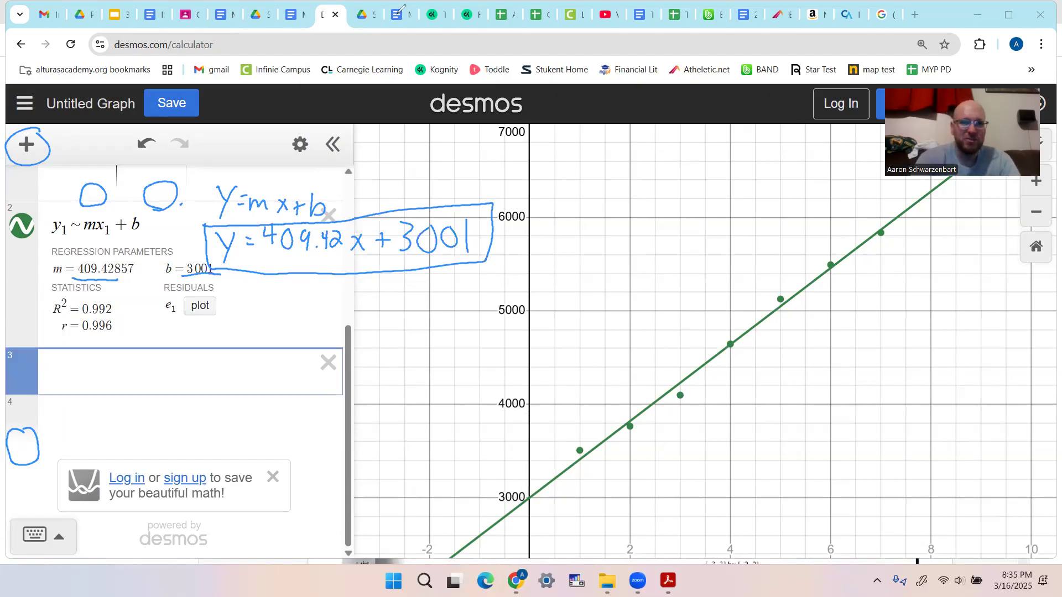
# - Clear the annotations, open 5.7 AA Comp.pdf, and go to Problem 3, Finding the Line of Best Fit
pyautogui.click(295, 22)
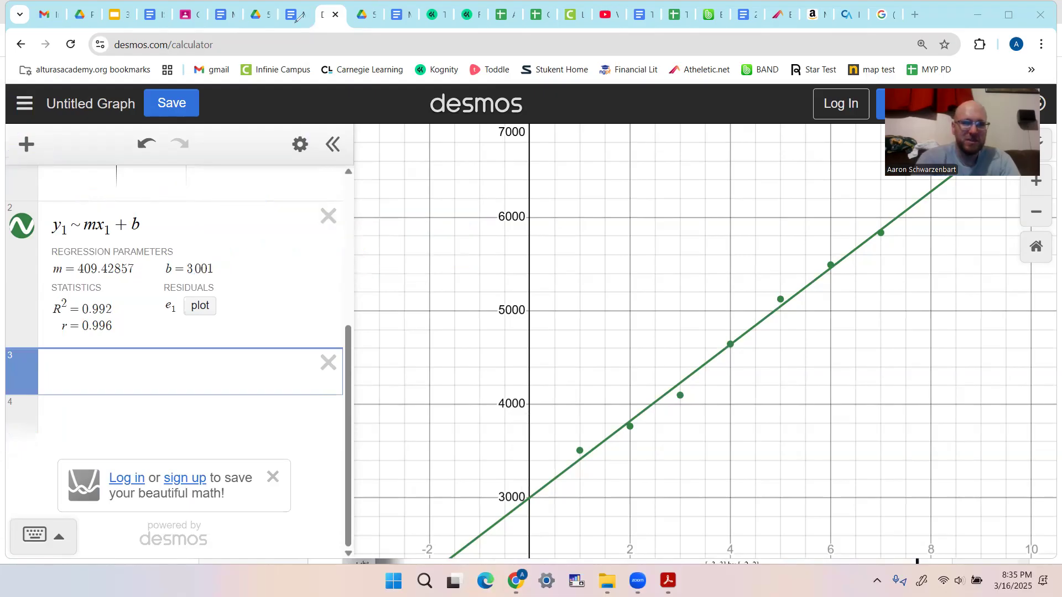
pyautogui.click(363, 14)
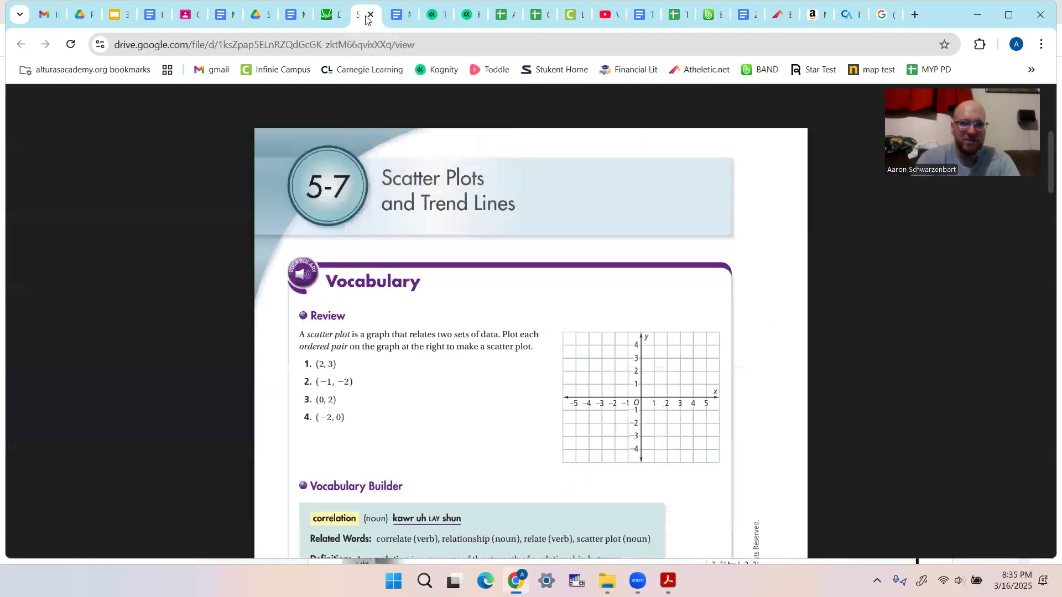
pyautogui.scroll(-20, 456, 347)
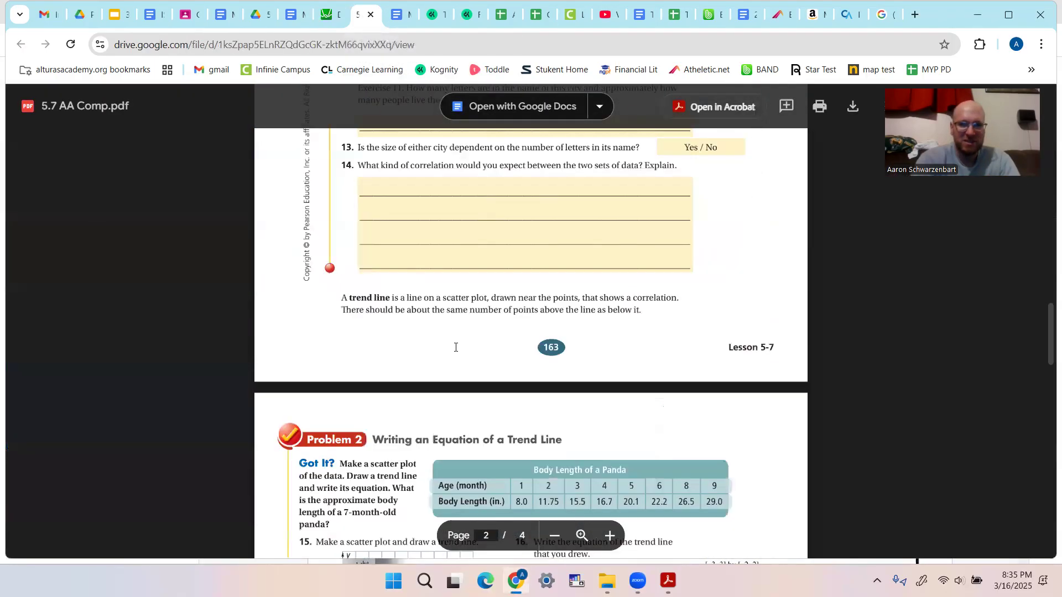
pyautogui.scroll(-4, 456, 347)
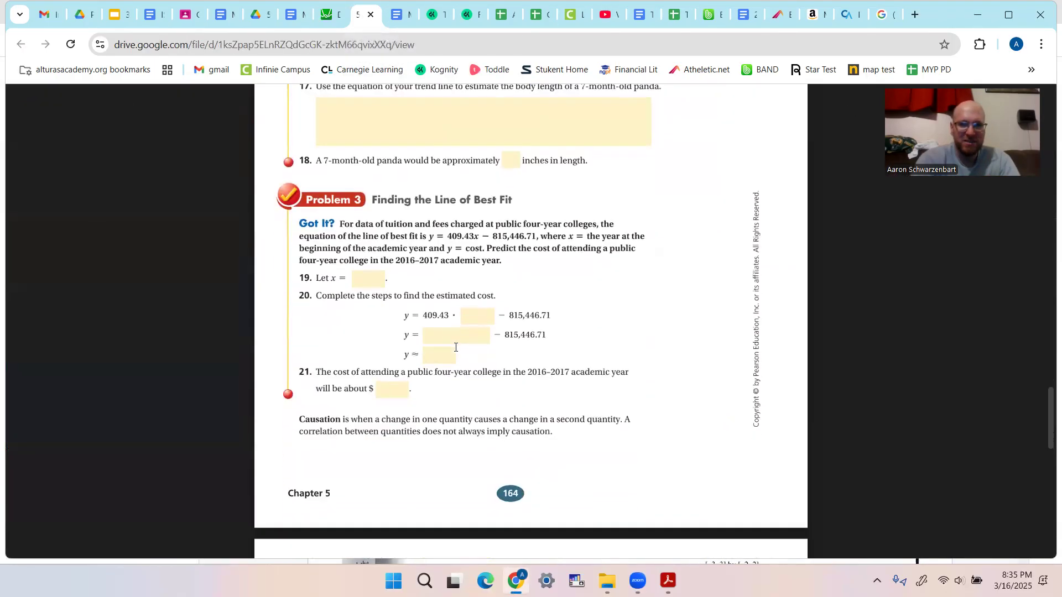